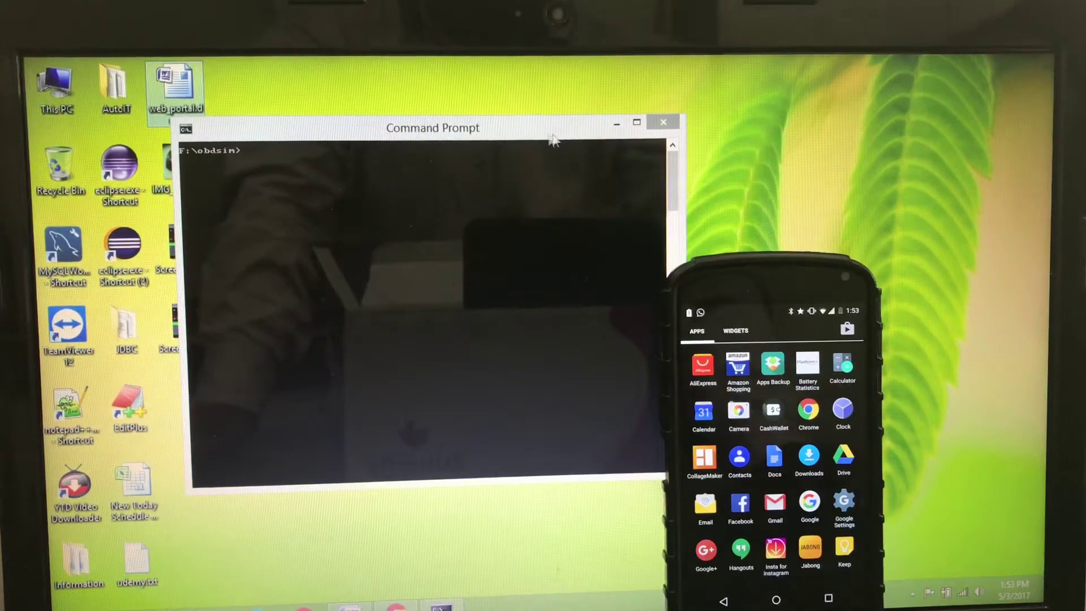
Nudge the Command Prompt window and bring up the paired Bluetooth devices list.
mouse_move(541, 136)
mouse_down()
mouse_move(523, 105)
mouse_move(515, 114)
mouse_up()
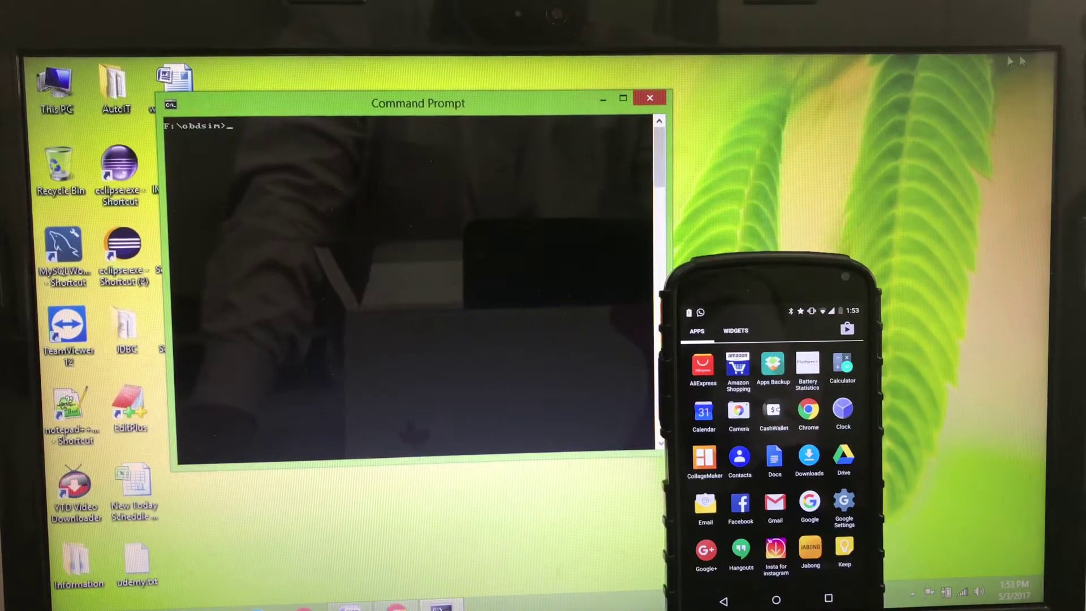
click(916, 591)
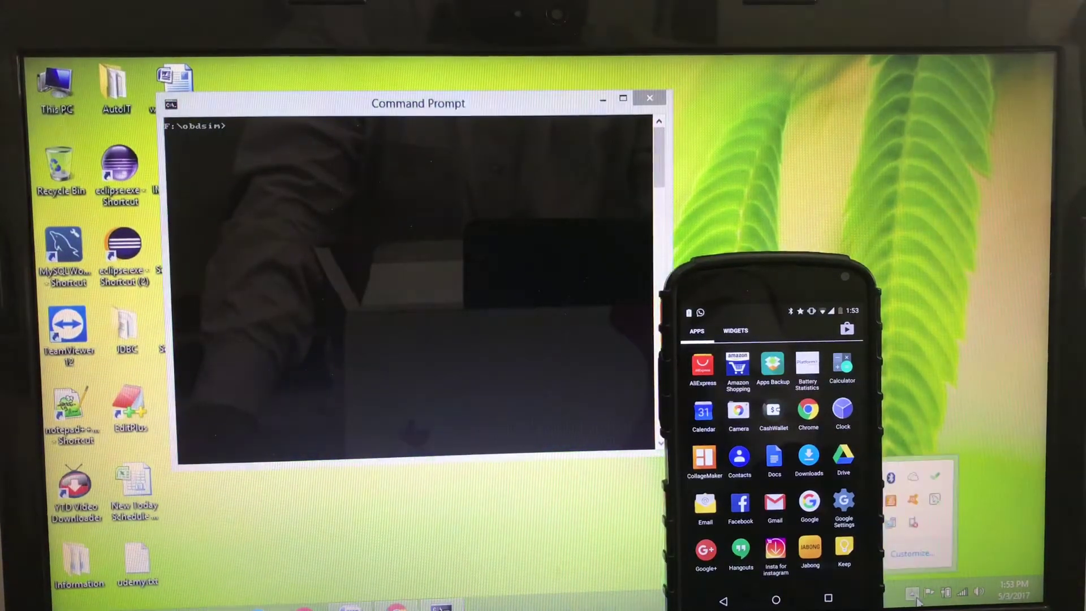
right_click(892, 479)
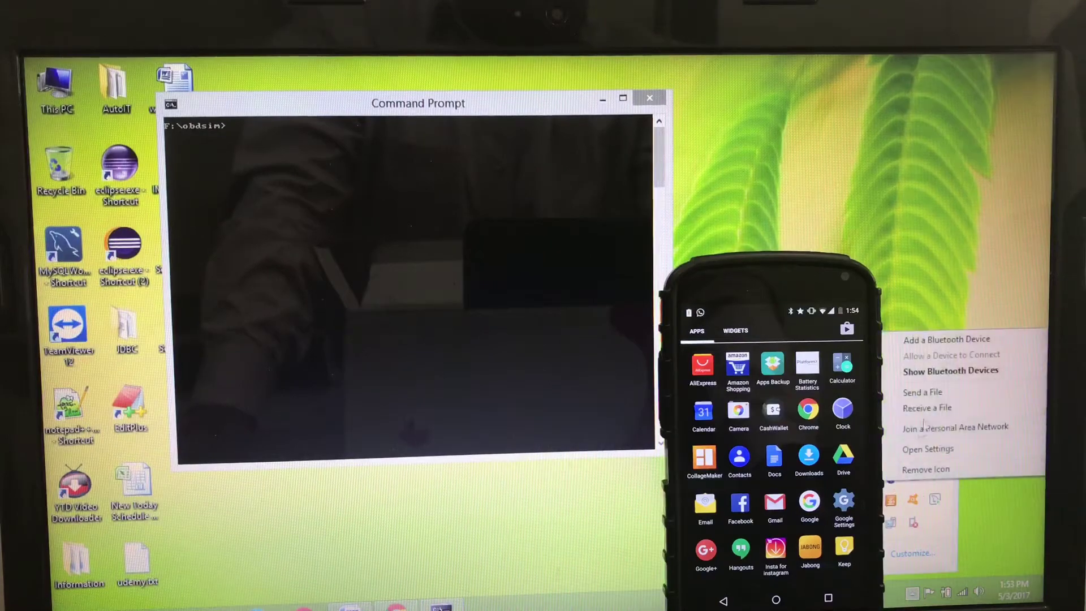
click(944, 372)
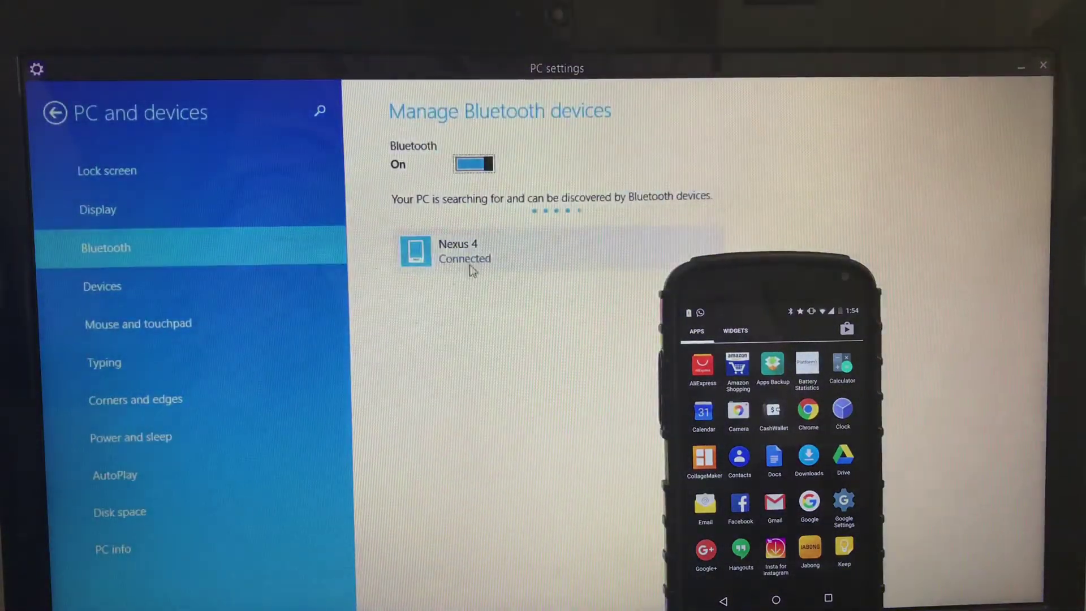
Check the Nexus 4 phone's Bluetooth connection, then run obdsim -w COM13.
click(464, 255)
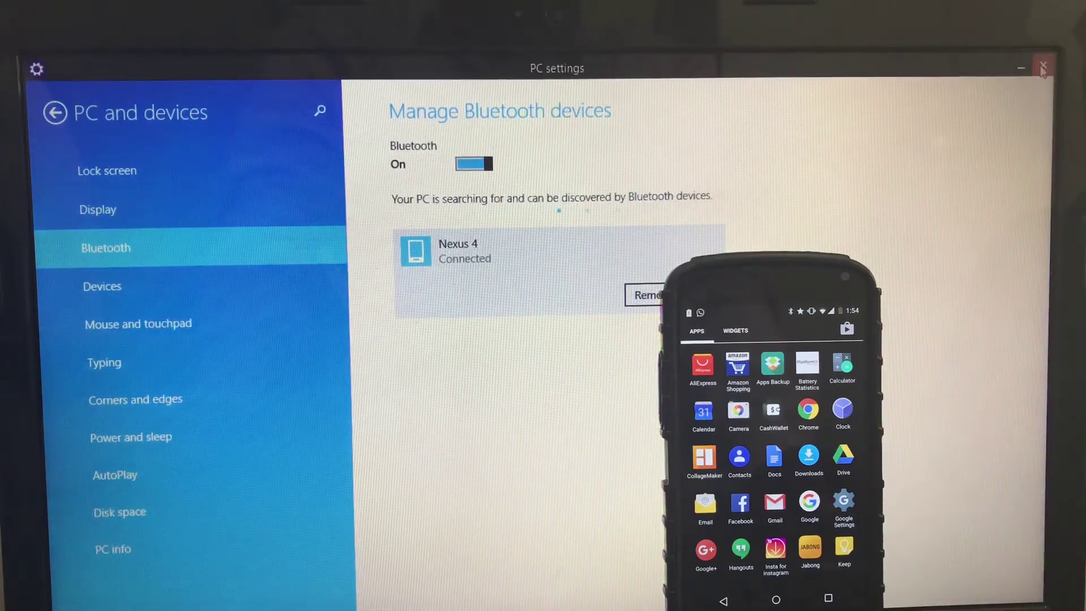
click(1043, 68)
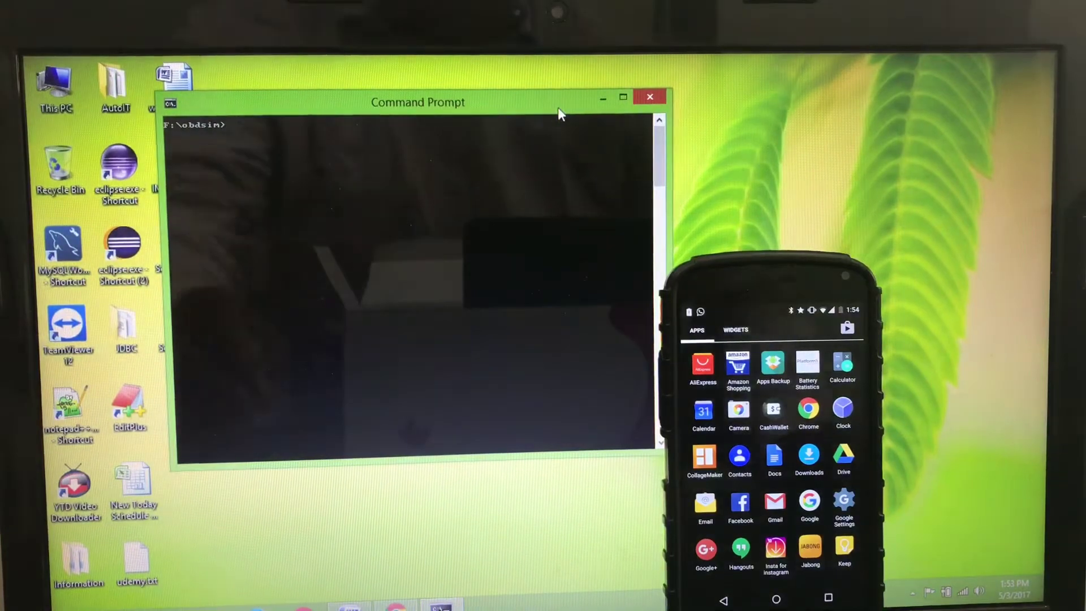
text(obd)
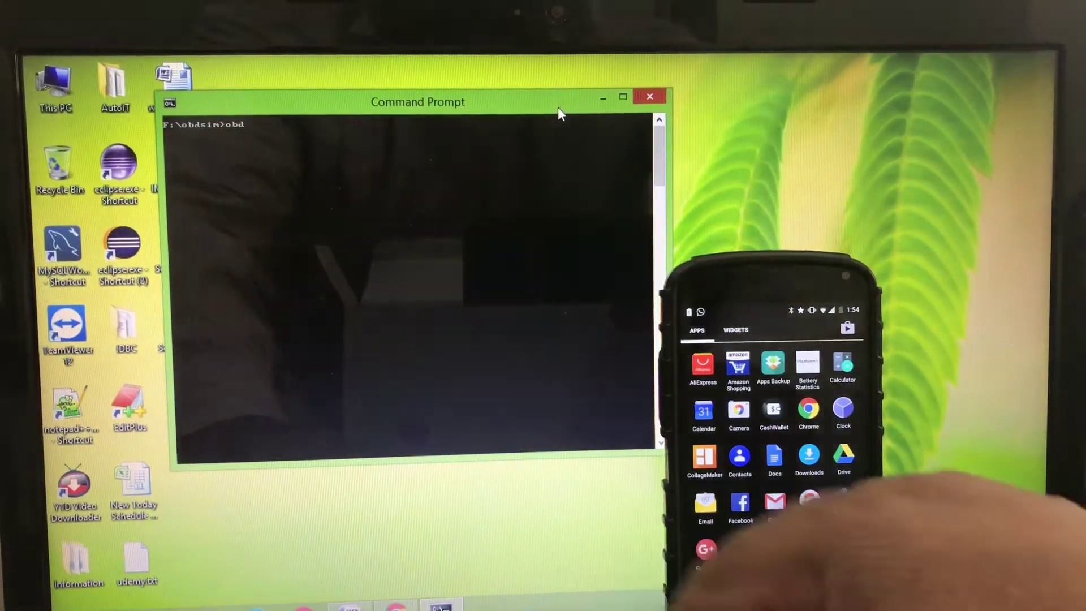
text(sim)
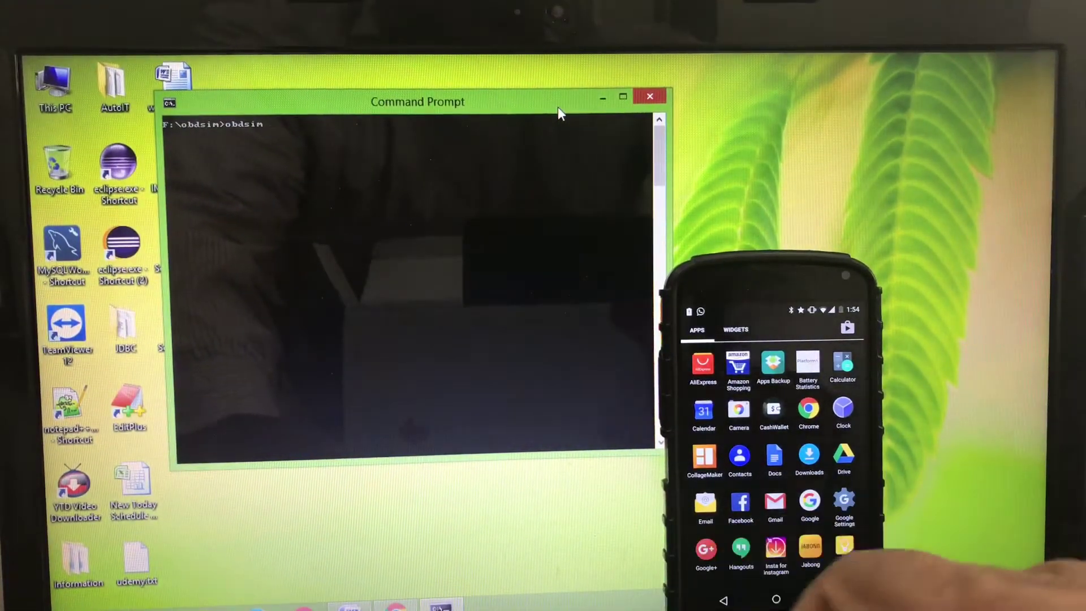
text( -w )
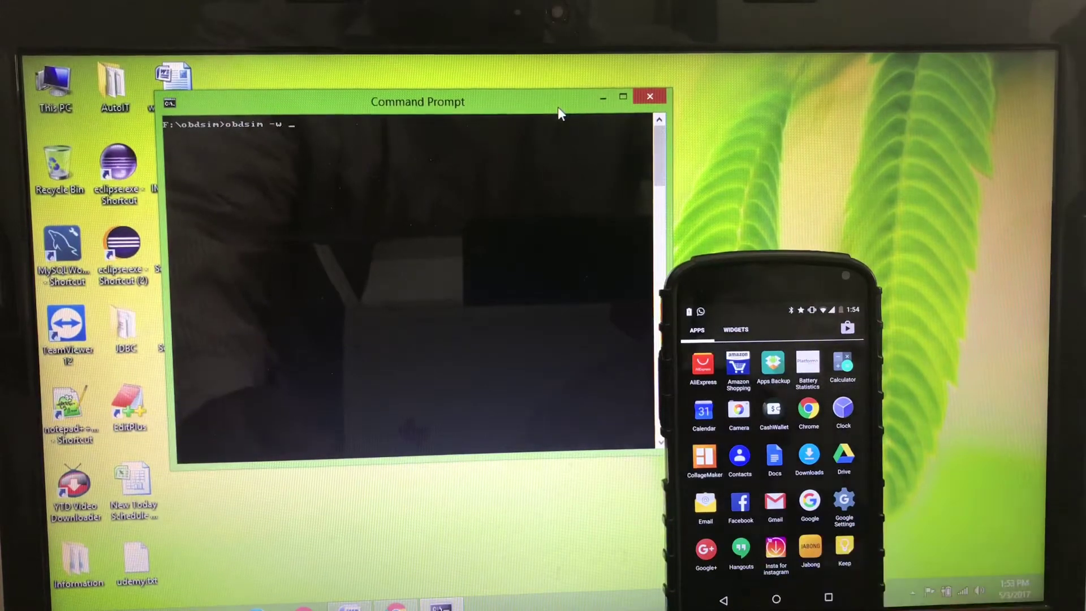
text(COM13)
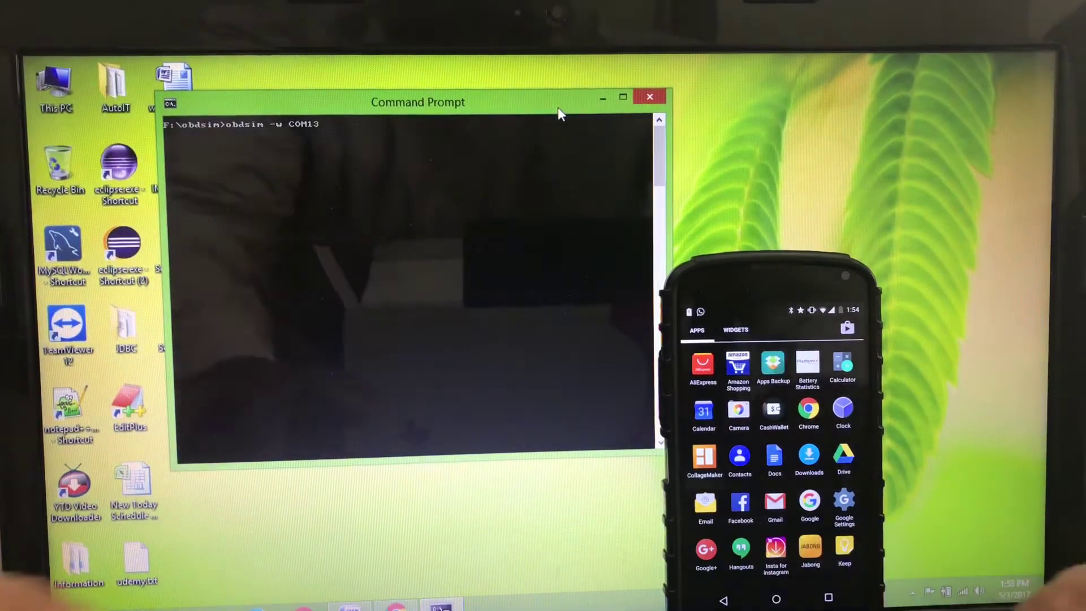
key(Return)
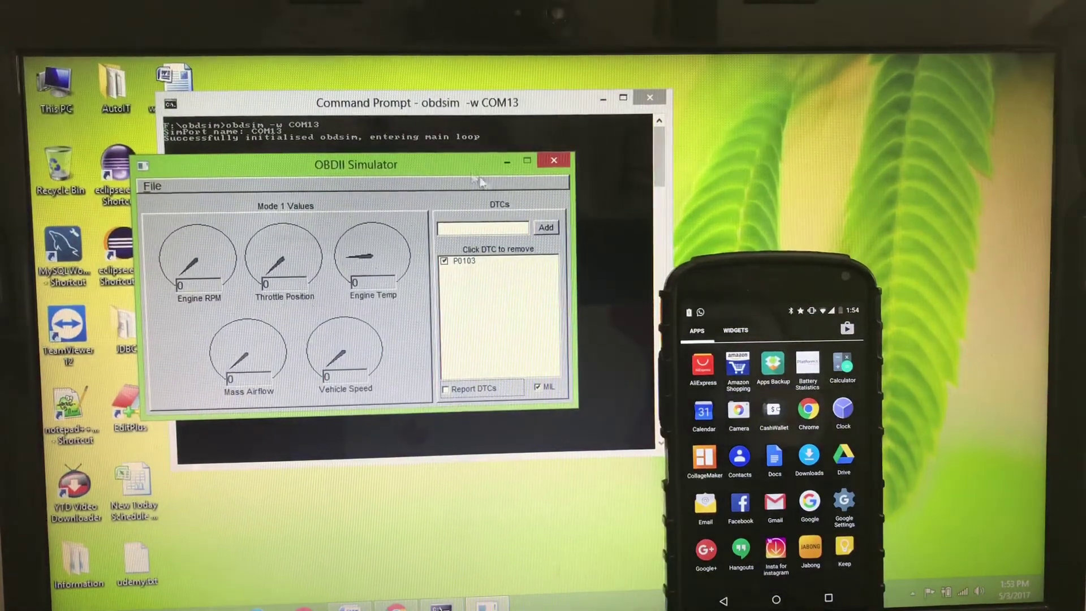
Shift the running OBDII Simulator window slightly into place.
drag(461, 166, 430, 176)
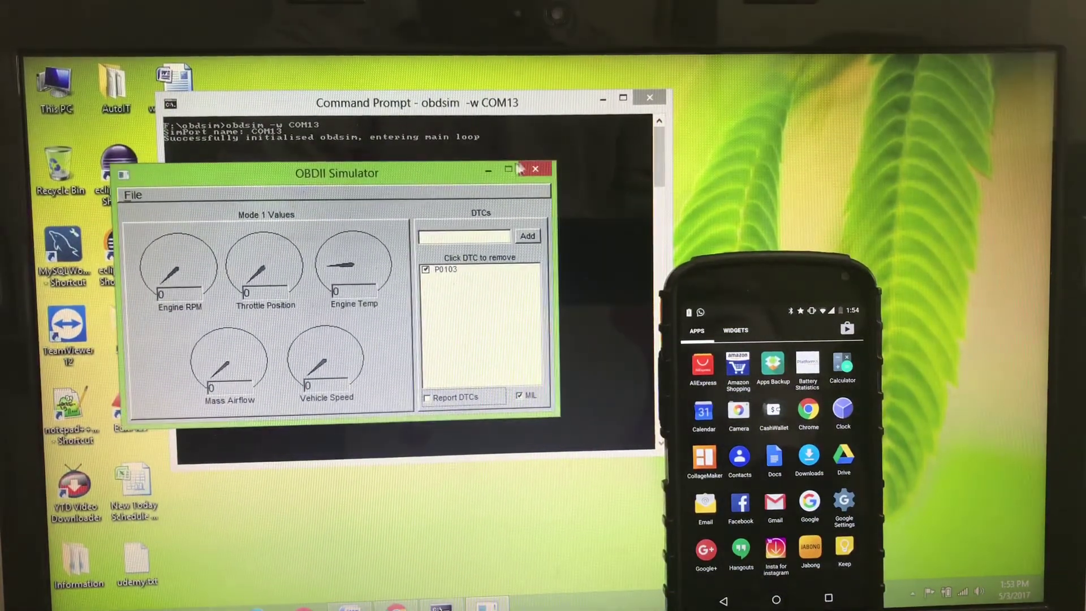